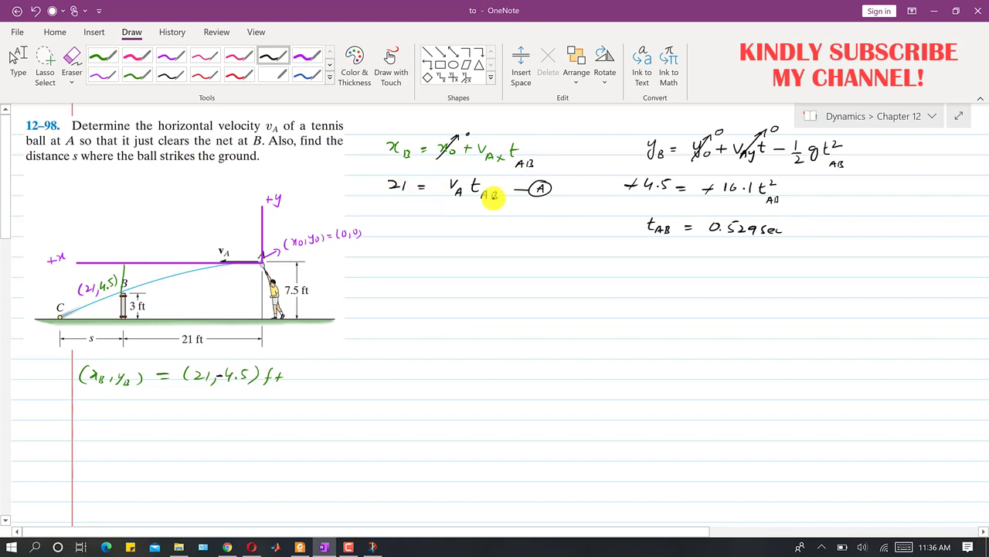
# Write the velocity expression v_A = 21/0.529 beneath equation A
pyautogui.moveTo(401, 224); pyautogui.dragTo(443, 229)
pyautogui.moveTo(435, 235); pyautogui.dragTo(477, 229)
pyautogui.moveTo(476, 223)
pyautogui.mouseDown()
pyautogui.moveTo(490, 236)
pyautogui.moveTo(452, 242)
pyautogui.moveTo(476, 251)
pyautogui.mouseUp()
pyautogui.click(461, 246)
pyautogui.moveTo(482, 246); pyautogui.dragTo(481, 253)
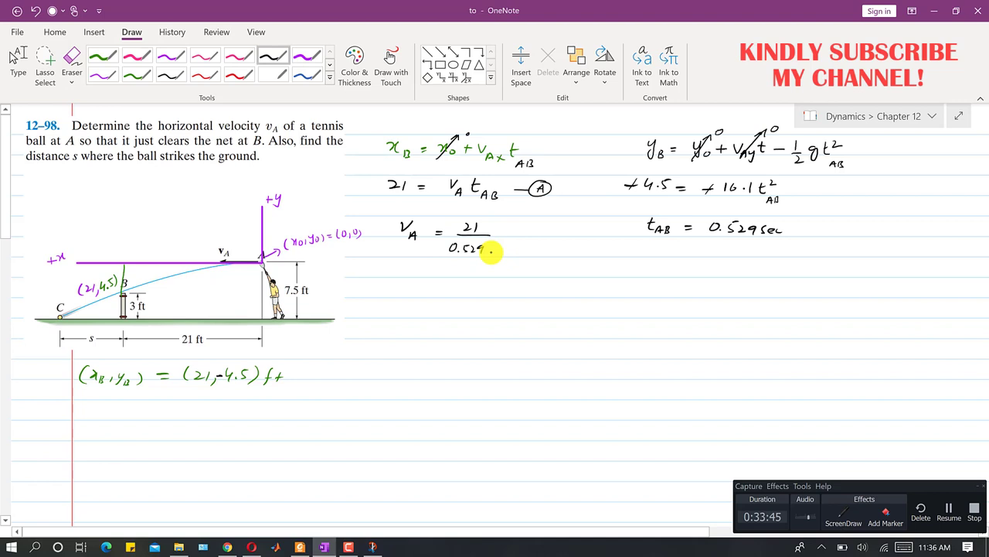
# Write the velocity result v_A = 39.72 ft/s beneath the fraction
pyautogui.moveTo(415, 290)
pyautogui.mouseDown()
pyautogui.moveTo(421, 303)
pyautogui.moveTo(461, 284)
pyautogui.mouseUp()
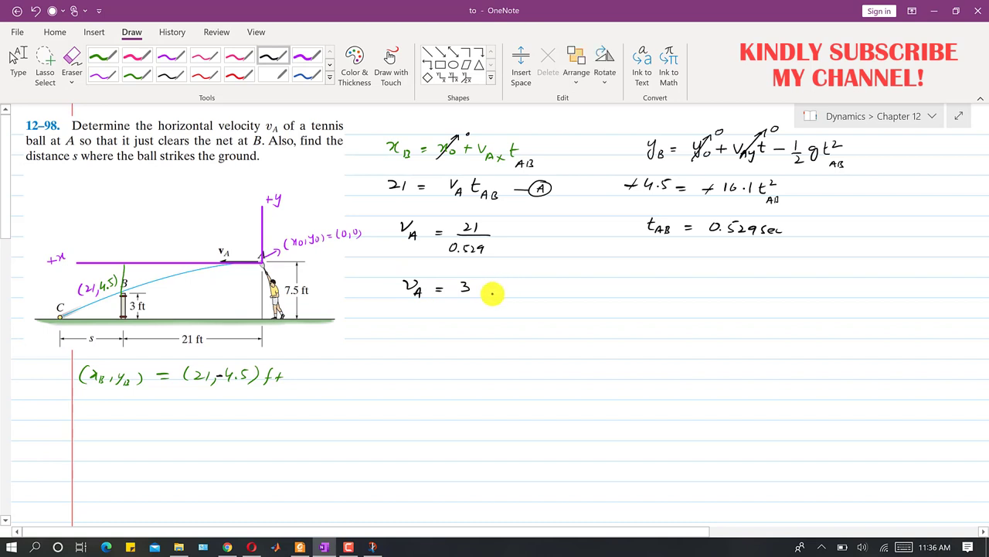
pyautogui.click(492, 286)
pyautogui.moveTo(523, 283)
pyautogui.mouseDown()
pyautogui.moveTo(515, 293)
pyautogui.moveTo(534, 287)
pyautogui.mouseUp()
pyautogui.moveTo(538, 286); pyautogui.dragTo(537, 299)
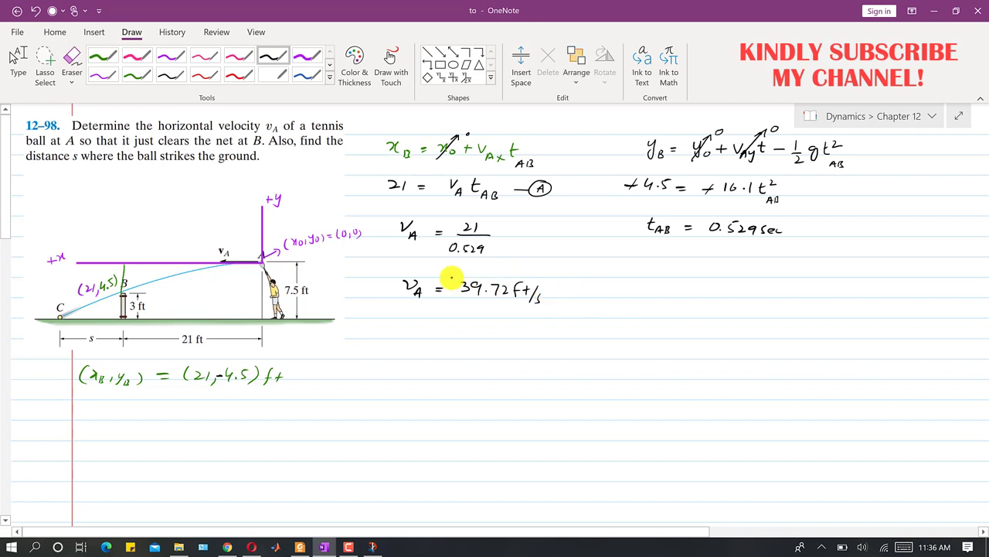
# Draw a box around the result v_A = 39.72 ft/s, undoing the stray removal of its digits
pyautogui.moveTo(393, 280)
pyautogui.mouseDown()
pyautogui.moveTo(394, 293)
pyautogui.moveTo(539, 295)
pyautogui.mouseUp()
pyautogui.moveTo(441, 266)
pyautogui.mouseDown()
pyautogui.moveTo(444, 280)
pyautogui.moveTo(516, 287)
pyautogui.mouseUp()
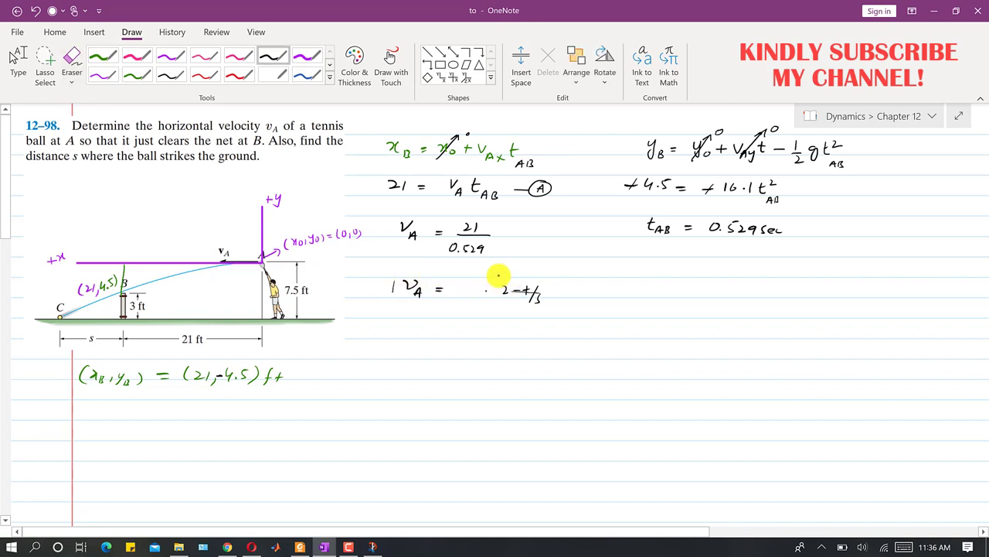
pyautogui.hotkey('ctrl', 'z')
pyautogui.moveTo(390, 269)
pyautogui.mouseDown()
pyautogui.moveTo(511, 278)
pyautogui.moveTo(552, 308)
pyautogui.moveTo(393, 302)
pyautogui.moveTo(394, 274)
pyautogui.mouseUp()
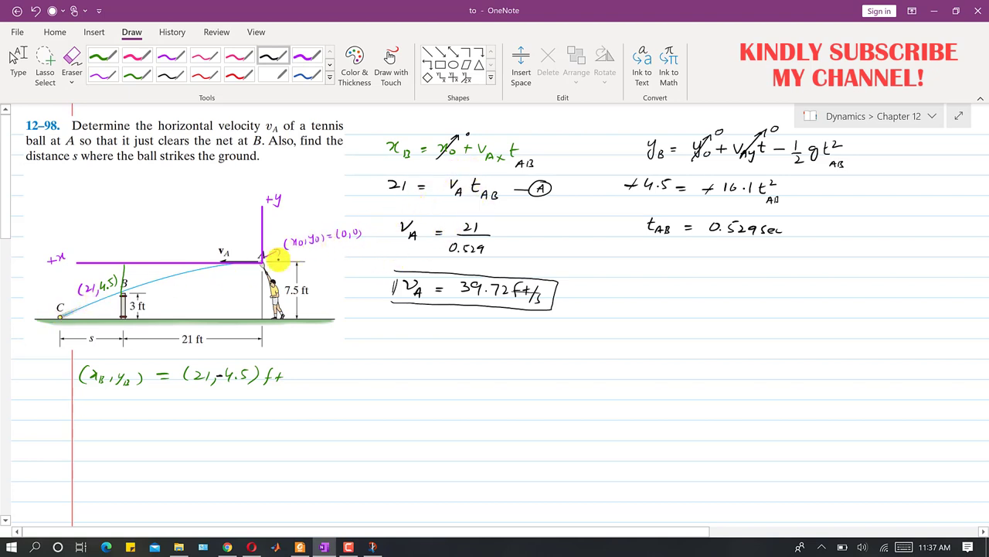
# Draw an arrow from landing point C in the figure and begin its coordinate label with "(21+s,"
pyautogui.click(60, 319)
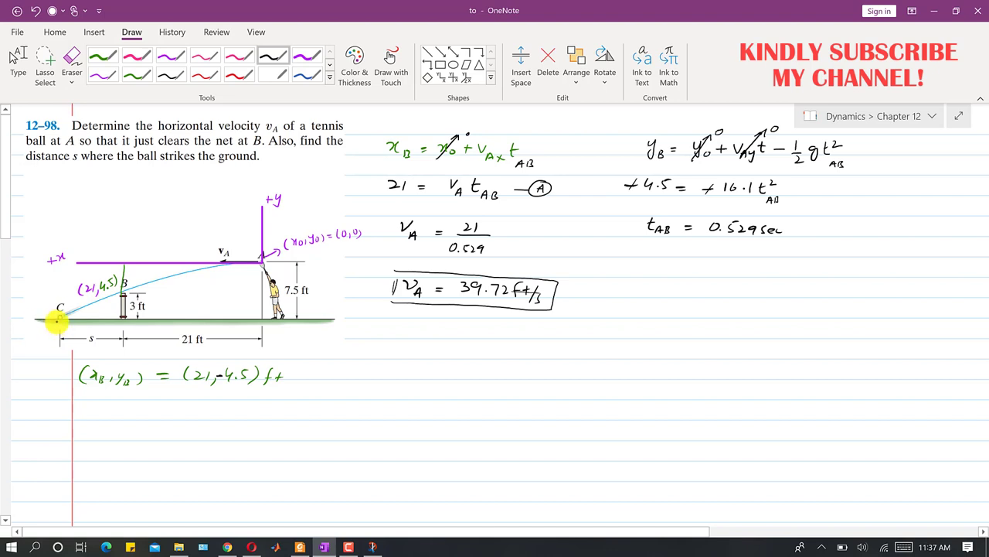
pyautogui.moveTo(57, 320); pyautogui.dragTo(19, 353)
pyautogui.press('Escape')
pyautogui.press('Escape')
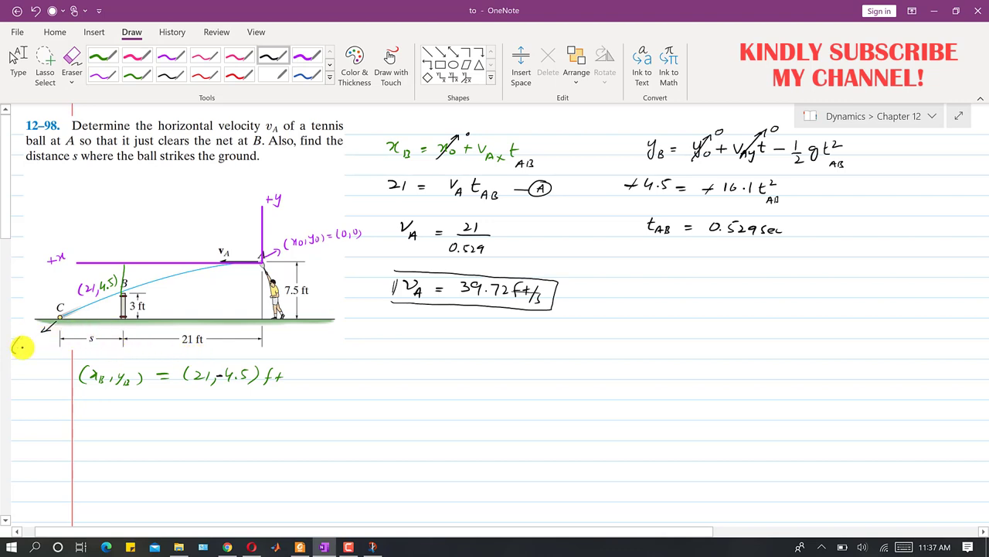
pyautogui.moveTo(25, 351); pyautogui.dragTo(28, 348)
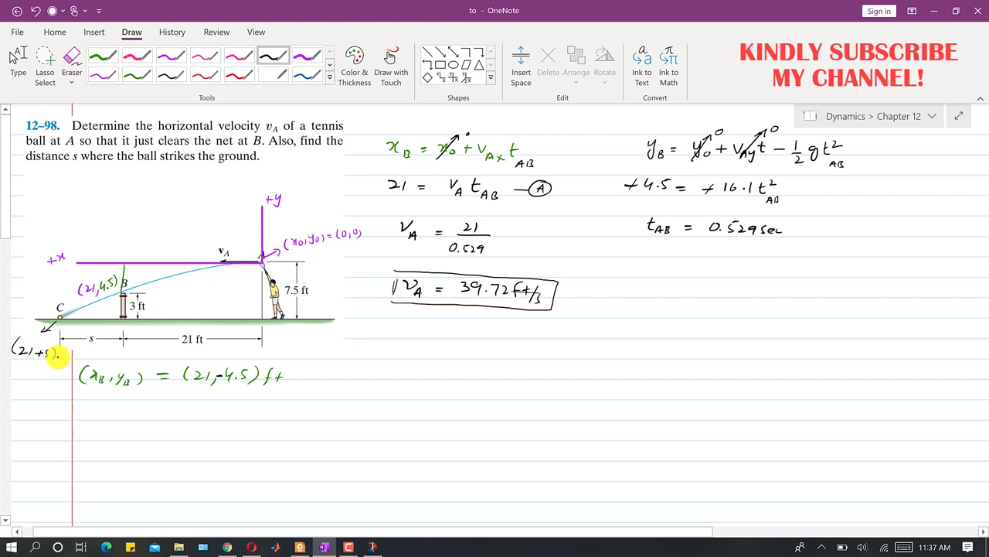
pyautogui.moveTo(60, 352); pyautogui.dragTo(51, 359)
# Write (x_C, y_C) = (21+s, −7.5) ft below B's coordinates and complete the label at point C with −7.5
pyautogui.moveTo(103, 420)
pyautogui.mouseDown()
pyautogui.moveTo(128, 410)
pyautogui.moveTo(136, 424)
pyautogui.mouseUp()
pyautogui.moveTo(140, 408); pyautogui.dragTo(139, 426)
pyautogui.moveTo(88, 406); pyautogui.dragTo(87, 425)
pyautogui.moveTo(154, 415); pyautogui.dragTo(222, 421)
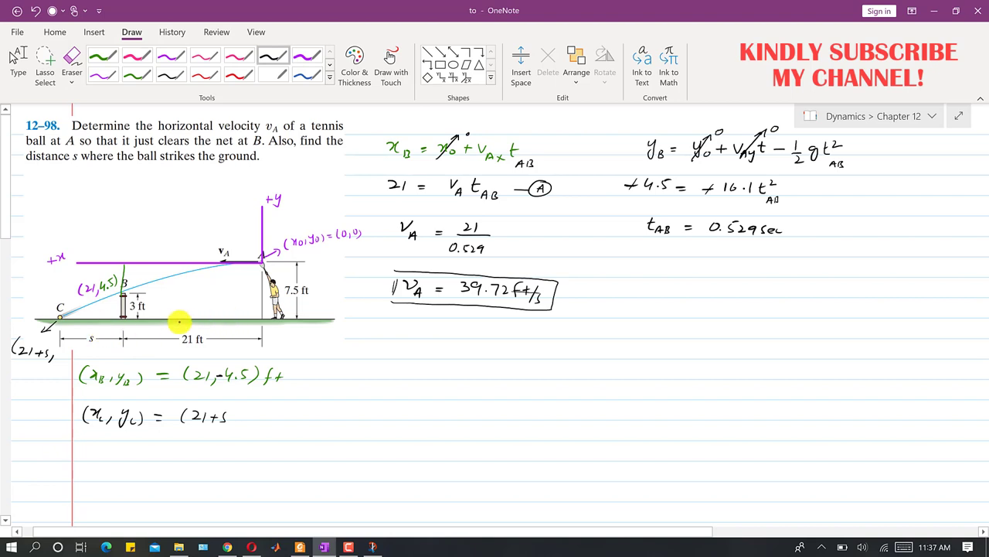
pyautogui.moveTo(237, 414); pyautogui.dragTo(235, 422)
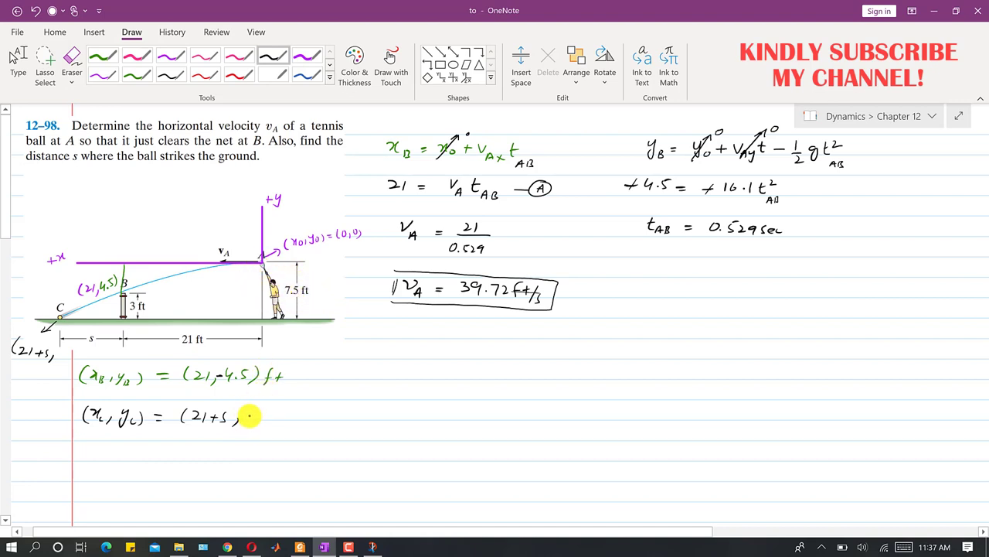
pyautogui.moveTo(277, 418); pyautogui.dragTo(314, 415)
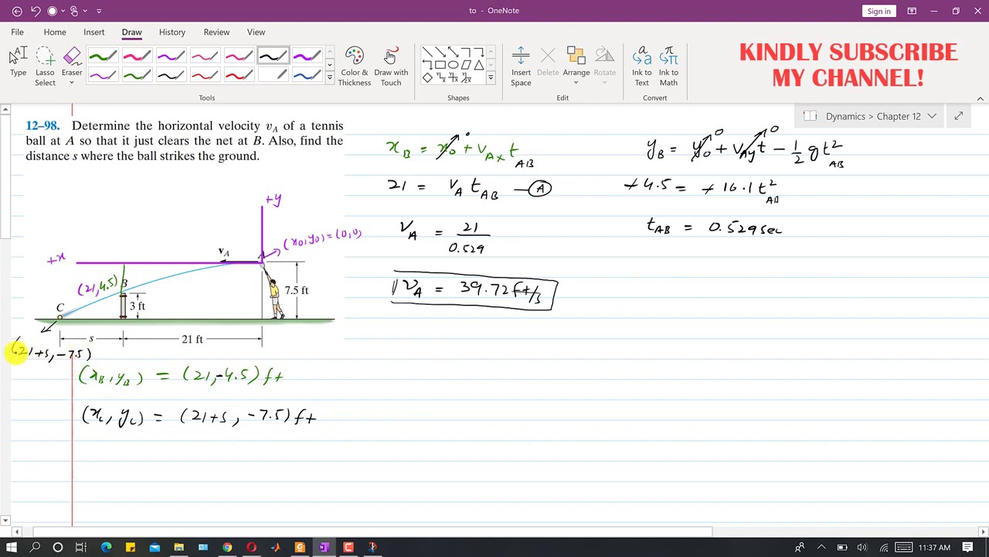
pyautogui.moveTo(78, 350); pyautogui.dragTo(82, 356)
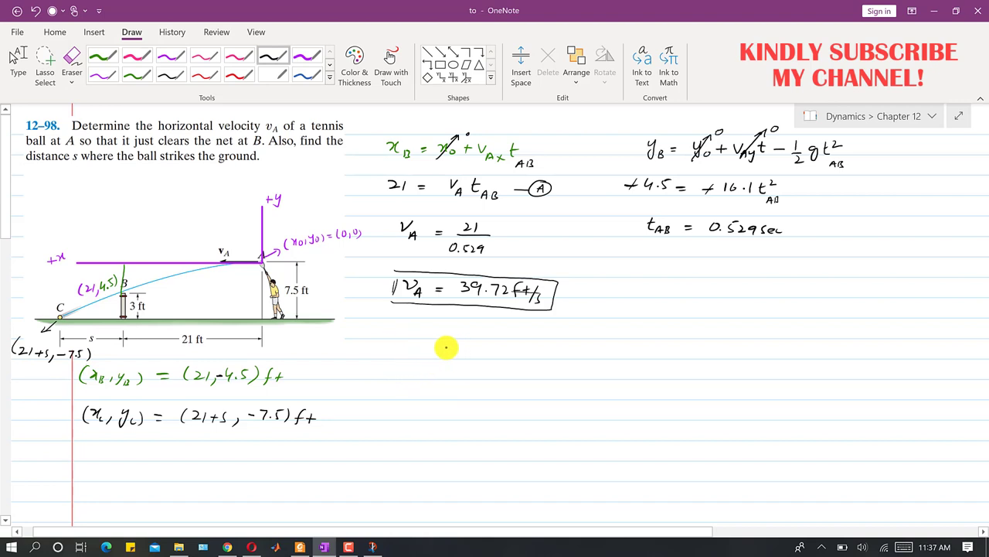
# Write x_C = x_0 + v_Ax t with 21 + s = beneath it, and mark 21+s in C's coordinates with an arrow
pyautogui.moveTo(418, 344); pyautogui.dragTo(549, 352)
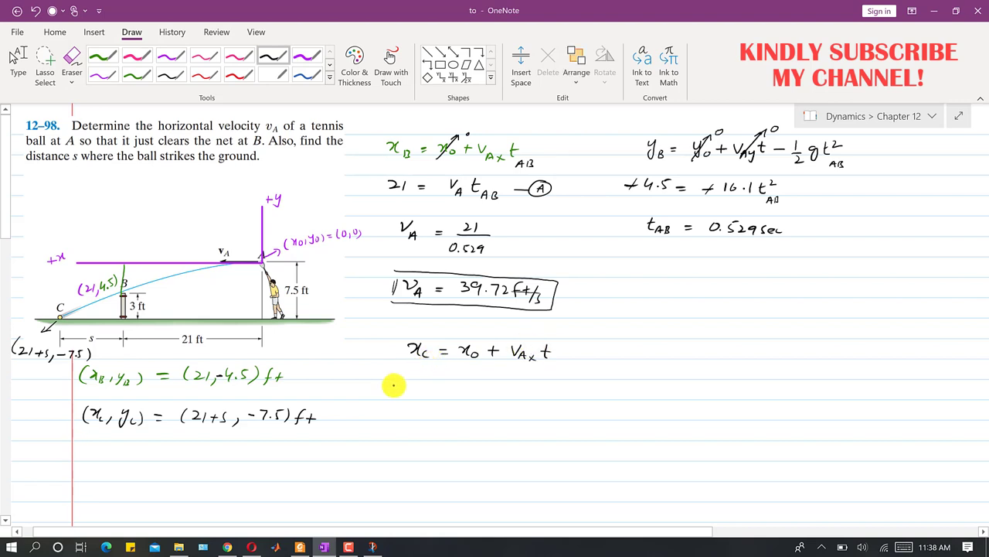
pyautogui.moveTo(402, 379); pyautogui.dragTo(402, 392)
pyautogui.moveTo(411, 387); pyautogui.dragTo(416, 387)
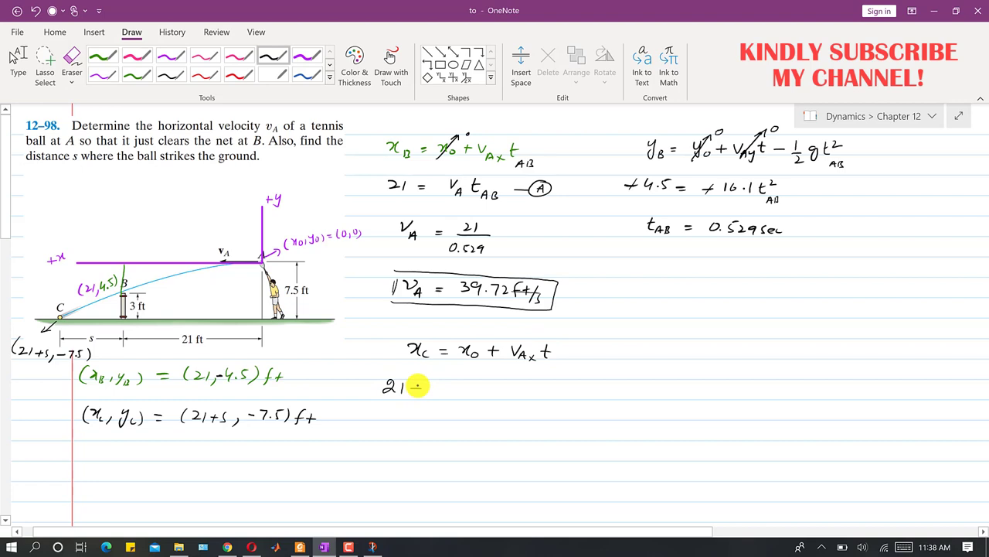
pyautogui.moveTo(199, 445)
pyautogui.mouseDown()
pyautogui.moveTo(205, 429)
pyautogui.moveTo(208, 438)
pyautogui.mouseUp()
pyautogui.moveTo(455, 386); pyautogui.dragTo(464, 386)
pyautogui.moveTo(454, 391); pyautogui.dragTo(464, 391)
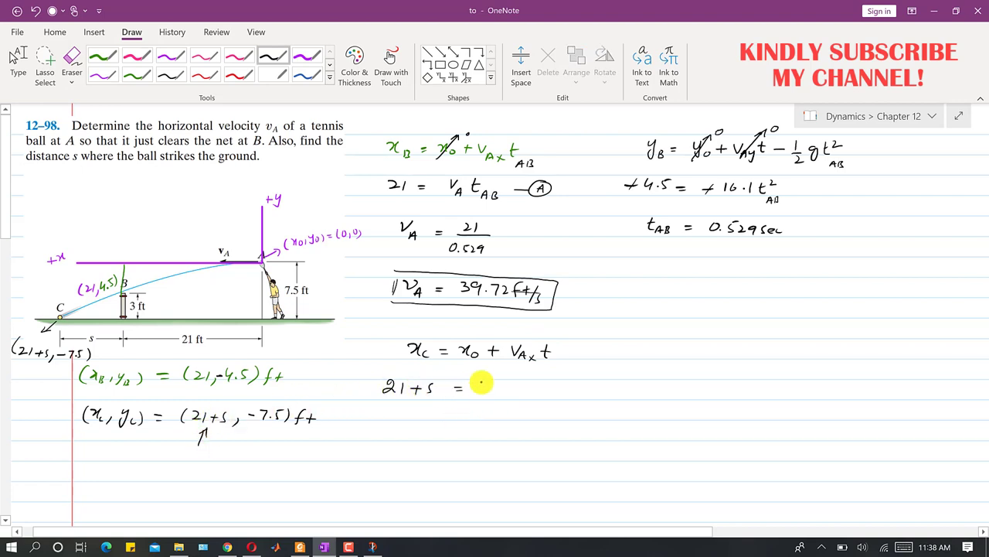
# Strike out x_0 as 0 in the x_C equation and write 39.72 t_AC as the right side of 21 + s
pyautogui.moveTo(470, 353); pyautogui.dragTo(495, 334)
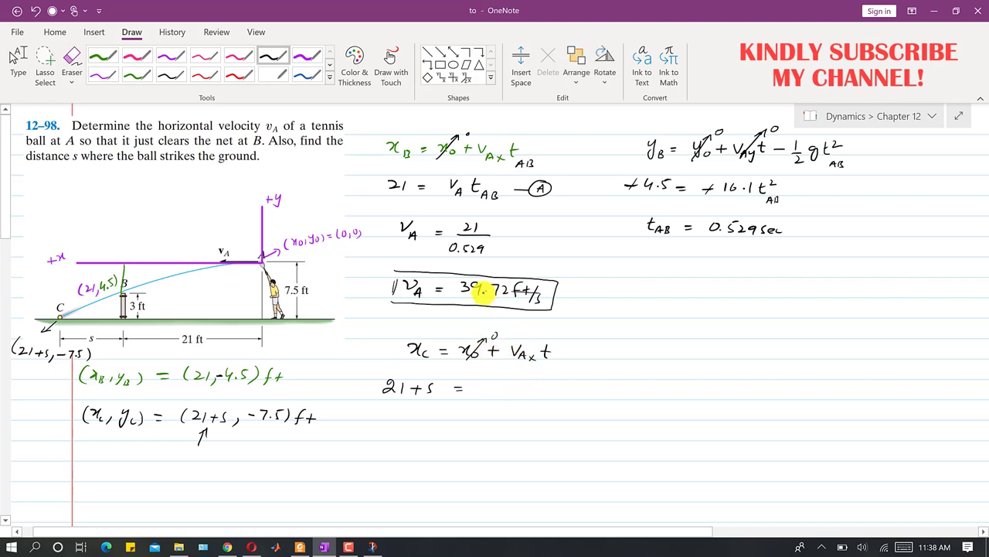
pyautogui.moveTo(506, 383)
pyautogui.mouseDown()
pyautogui.moveTo(504, 393)
pyautogui.moveTo(520, 394)
pyautogui.moveTo(552, 384)
pyautogui.mouseUp()
pyautogui.moveTo(548, 380); pyautogui.dragTo(562, 399)
pyautogui.moveTo(555, 396); pyautogui.dragTo(571, 402)
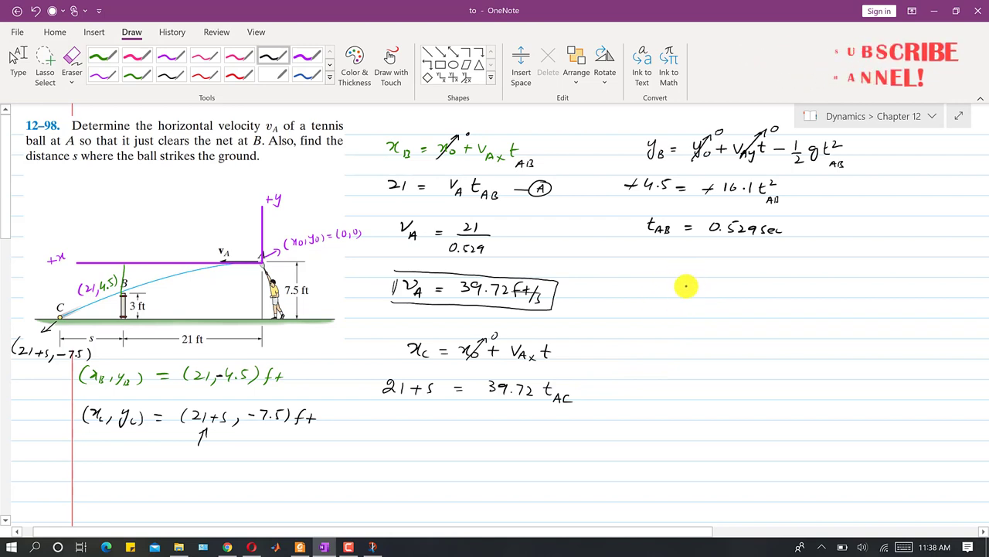
# Write the vertical motion equation y_C = y_0 + v_Ay t − ½gt² beneath the t_AB result
pyautogui.moveTo(672, 311); pyautogui.dragTo(692, 308)
pyautogui.moveTo(683, 314)
pyautogui.mouseDown()
pyautogui.moveTo(749, 312)
pyautogui.moveTo(742, 318)
pyautogui.moveTo(775, 328)
pyautogui.moveTo(787, 318)
pyautogui.mouseUp()
pyautogui.moveTo(783, 310)
pyautogui.mouseDown()
pyautogui.moveTo(837, 325)
pyautogui.moveTo(861, 310)
pyautogui.mouseUp()
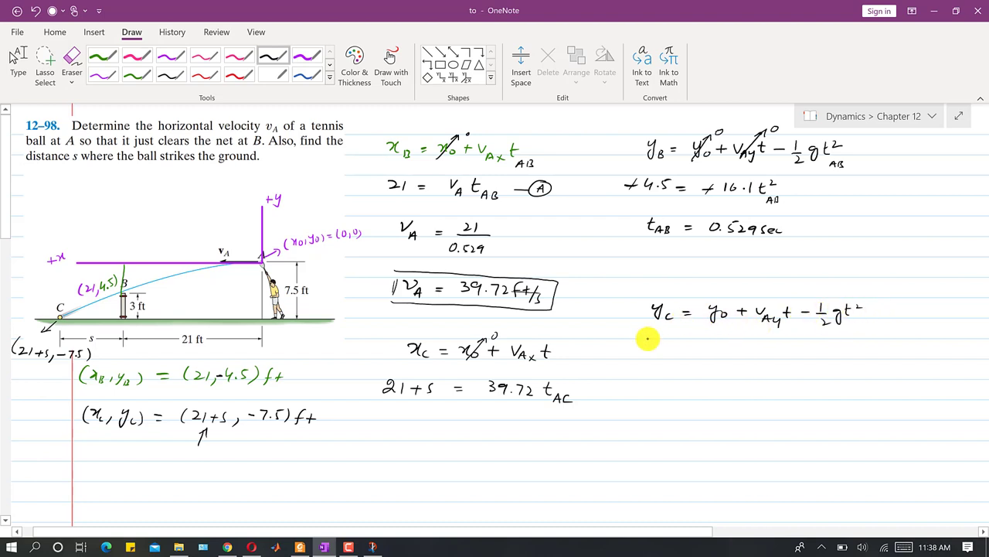
# Substitute into the y_C equation as −7.5 = −16.1t², striking out y_0 and v_Ay t as 0
pyautogui.moveTo(637, 348); pyautogui.dragTo(690, 352)
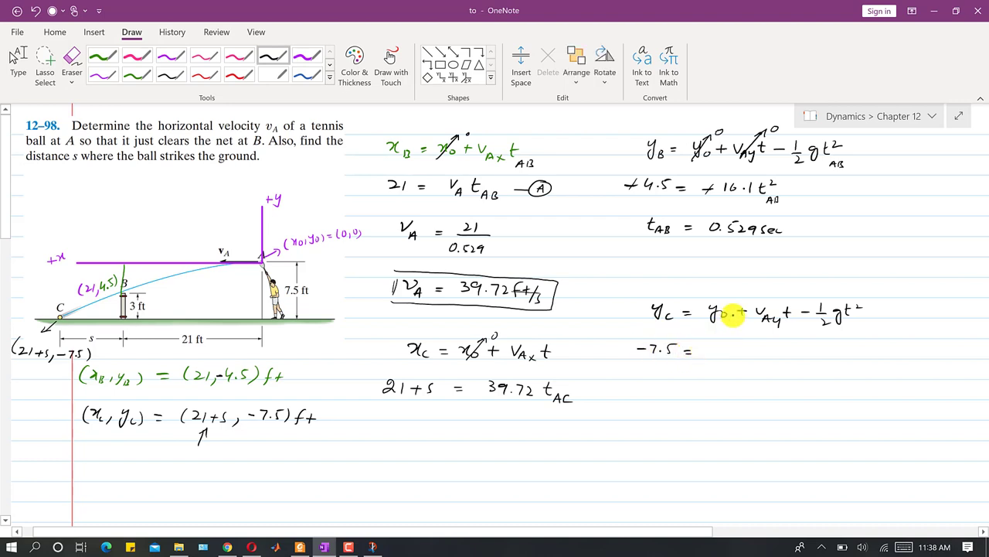
pyautogui.moveTo(706, 321); pyautogui.dragTo(736, 292)
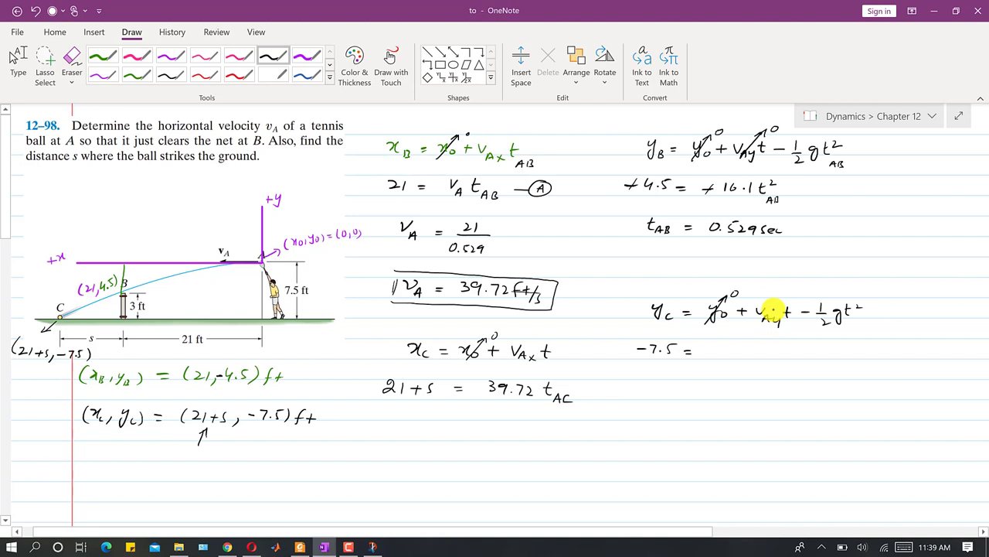
pyautogui.moveTo(759, 327); pyautogui.dragTo(790, 291)
pyautogui.moveTo(704, 351); pyautogui.dragTo(715, 351)
pyautogui.moveTo(839, 323); pyautogui.dragTo(830, 320)
pyautogui.moveTo(726, 344); pyautogui.dragTo(725, 354)
pyautogui.moveTo(737, 343)
pyautogui.mouseDown()
pyautogui.moveTo(751, 354)
pyautogui.moveTo(781, 349)
pyautogui.mouseUp()
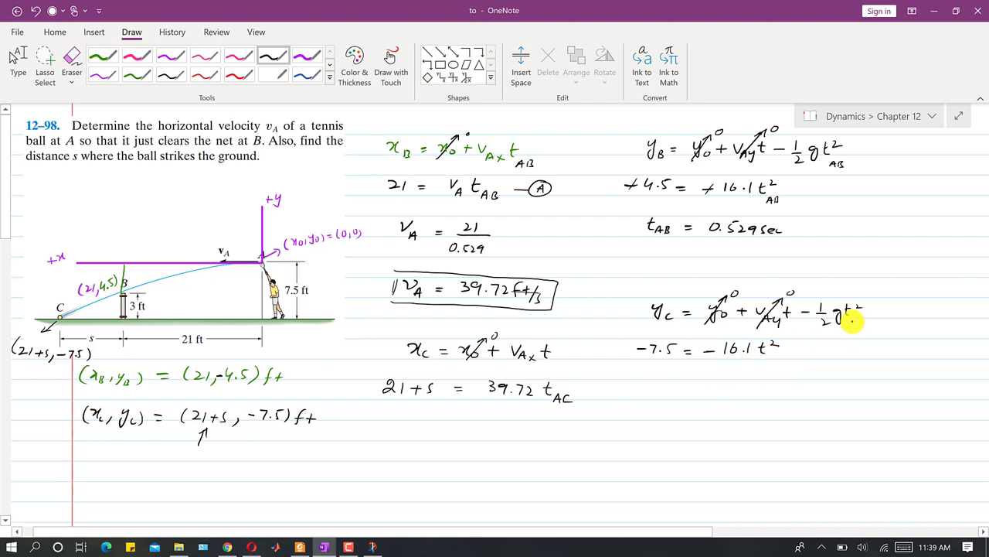
# Add the subscript AC to t in the y_C equation, the x_C equation and the −16.1t² term
pyautogui.moveTo(854, 317); pyautogui.dragTo(859, 316)
pyautogui.moveTo(851, 331); pyautogui.dragTo(858, 325)
pyautogui.moveTo(864, 326); pyautogui.dragTo(863, 332)
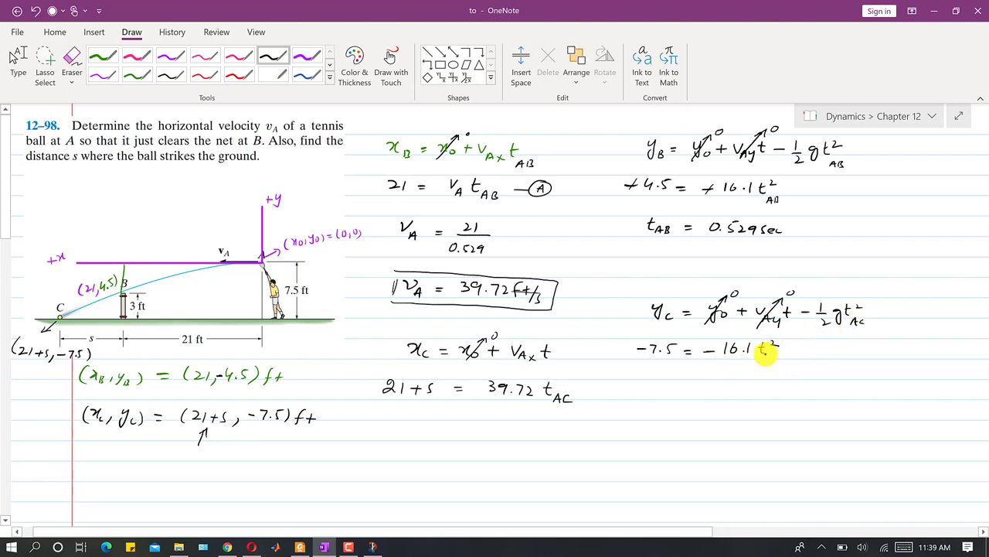
pyautogui.moveTo(562, 356); pyautogui.dragTo(559, 363)
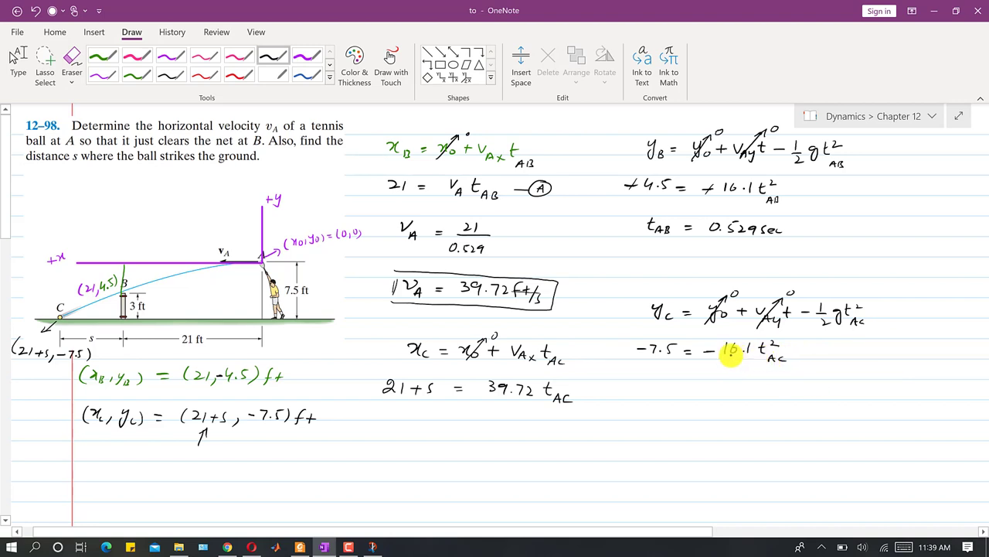
pyautogui.moveTo(786, 355); pyautogui.dragTo(785, 361)
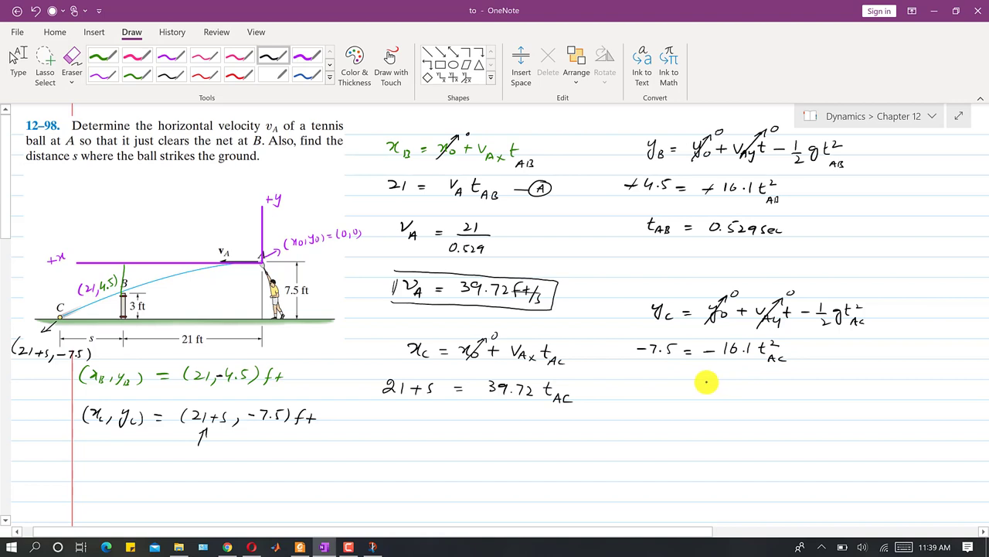
# Write the time t_AC = 0.683 sec below the −7.5 equation and try to draw a box around it
pyautogui.moveTo(672, 381); pyautogui.dragTo(740, 387)
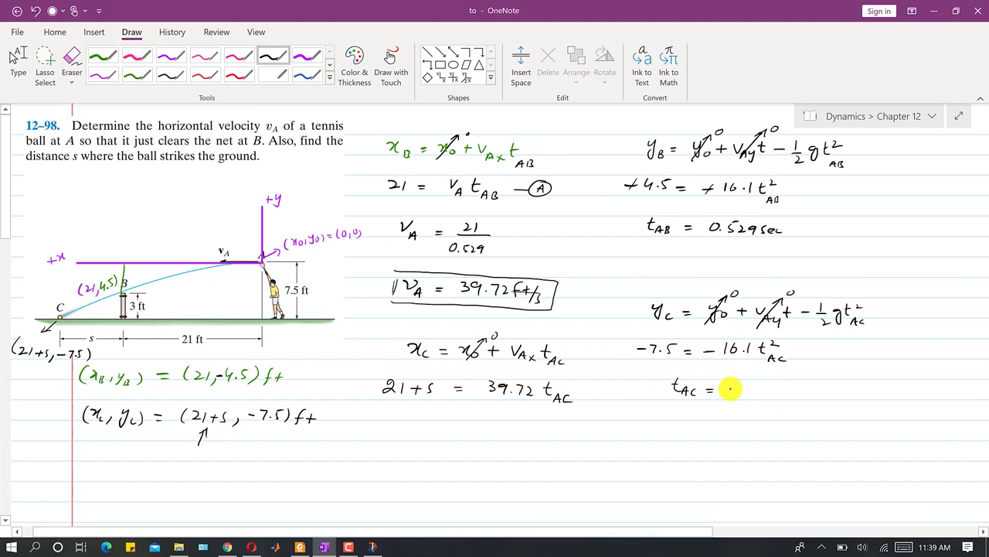
pyautogui.click(741, 394)
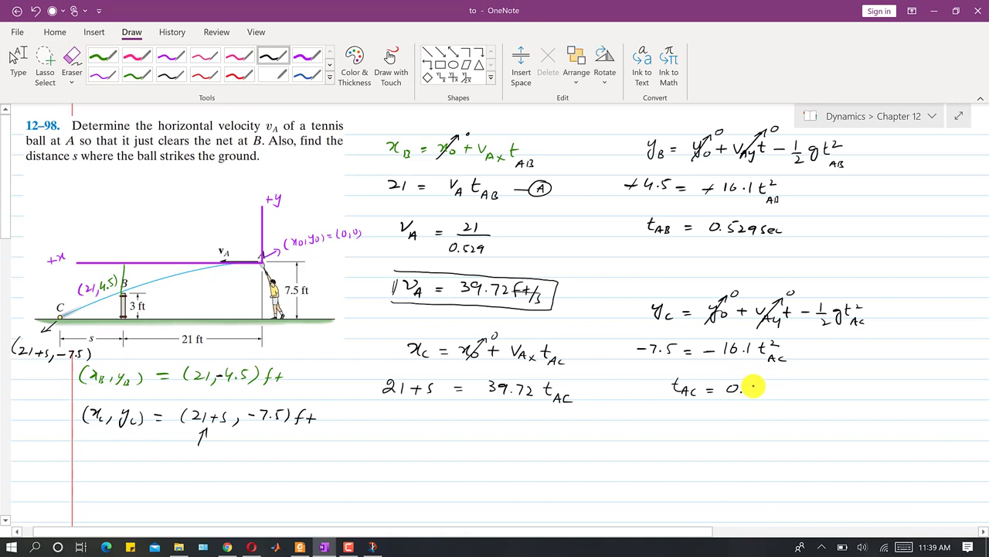
pyautogui.moveTo(762, 384); pyautogui.dragTo(779, 395)
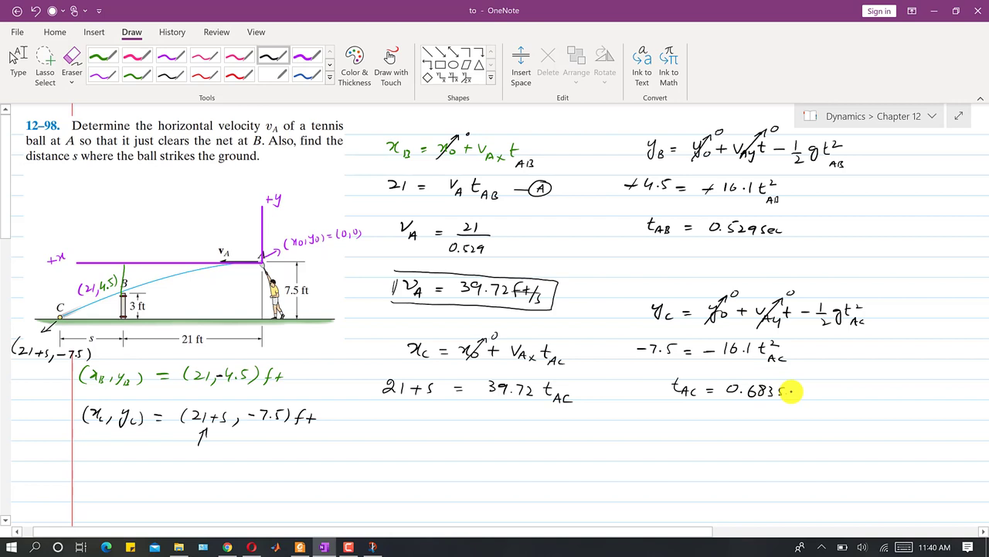
pyautogui.moveTo(667, 382)
pyautogui.mouseDown()
pyautogui.moveTo(792, 379)
pyautogui.moveTo(807, 403)
pyautogui.moveTo(669, 401)
pyautogui.mouseUp()
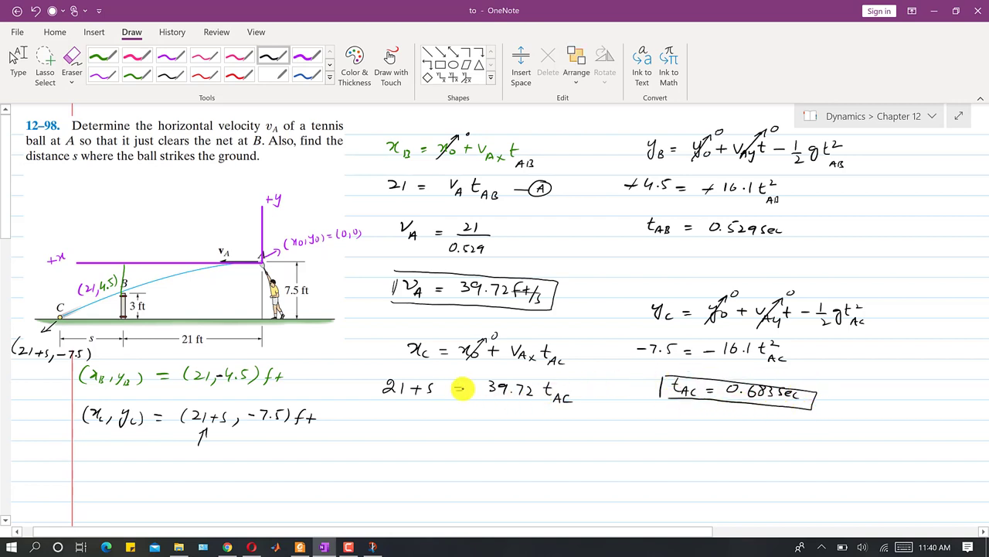
pyautogui.moveTo(718, 424); pyautogui.dragTo(743, 410)
# Write s = 39.72(0.683) − 21 and the answer s = 6.12 ft beneath it, and box the answer
pyautogui.moveTo(457, 427); pyautogui.dragTo(468, 432)
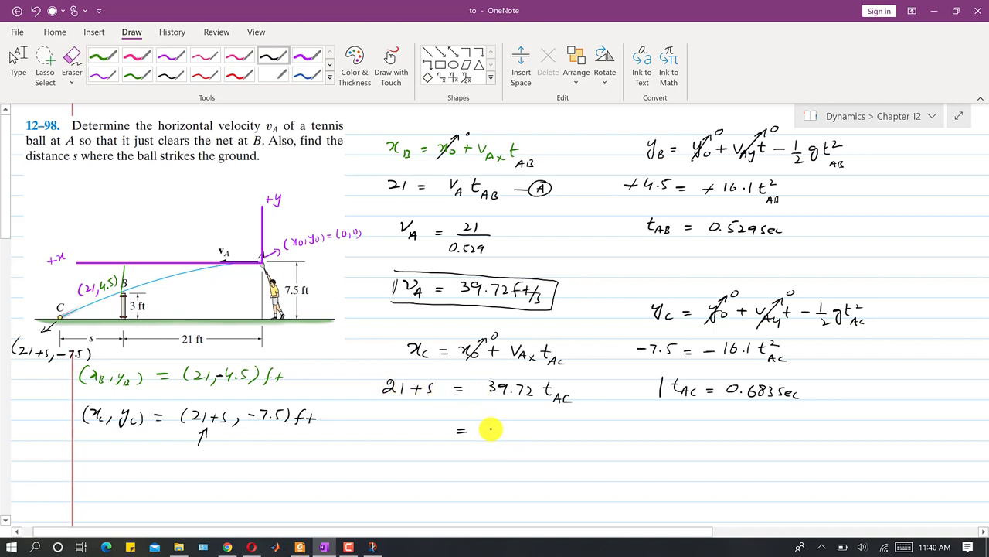
pyautogui.moveTo(492, 433)
pyautogui.mouseDown()
pyautogui.moveTo(547, 443)
pyautogui.moveTo(576, 434)
pyautogui.mouseUp()
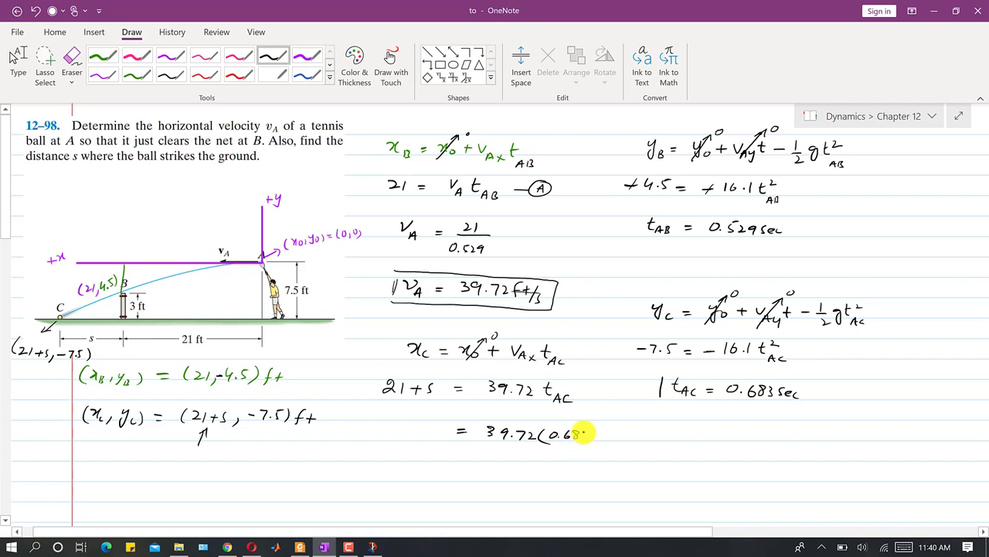
pyautogui.moveTo(607, 436); pyautogui.dragTo(646, 442)
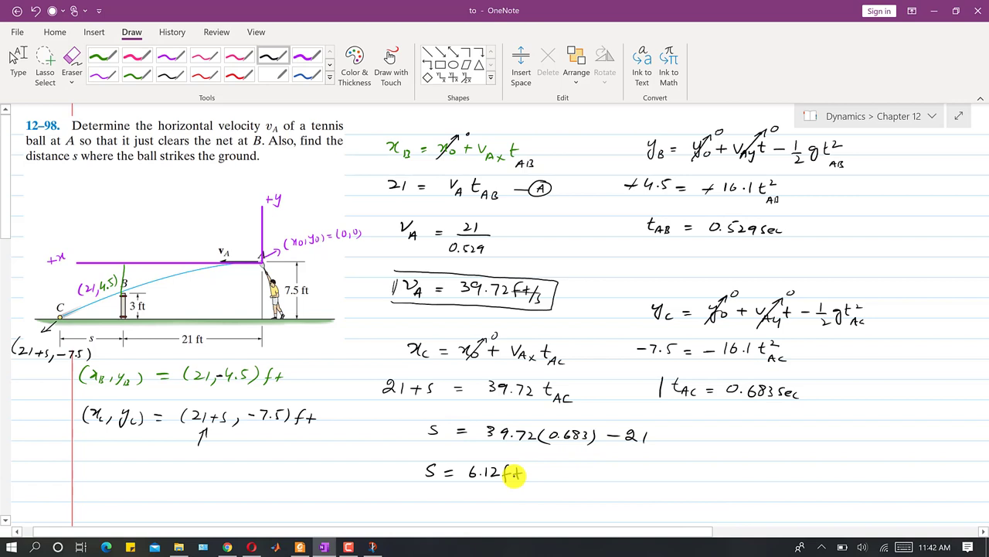
pyautogui.moveTo(412, 463)
pyautogui.mouseDown()
pyautogui.moveTo(413, 481)
pyautogui.moveTo(510, 455)
pyautogui.moveTo(525, 481)
pyautogui.mouseUp()
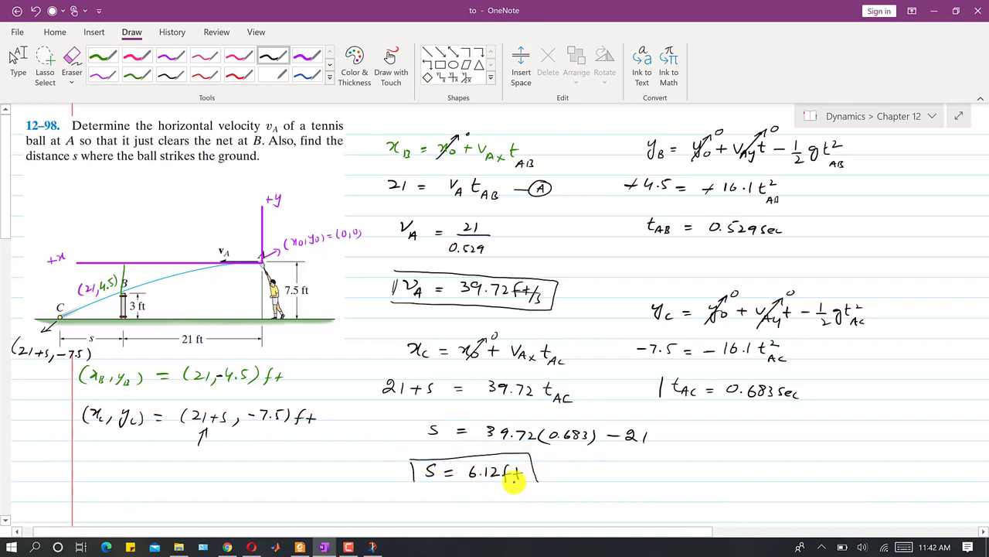